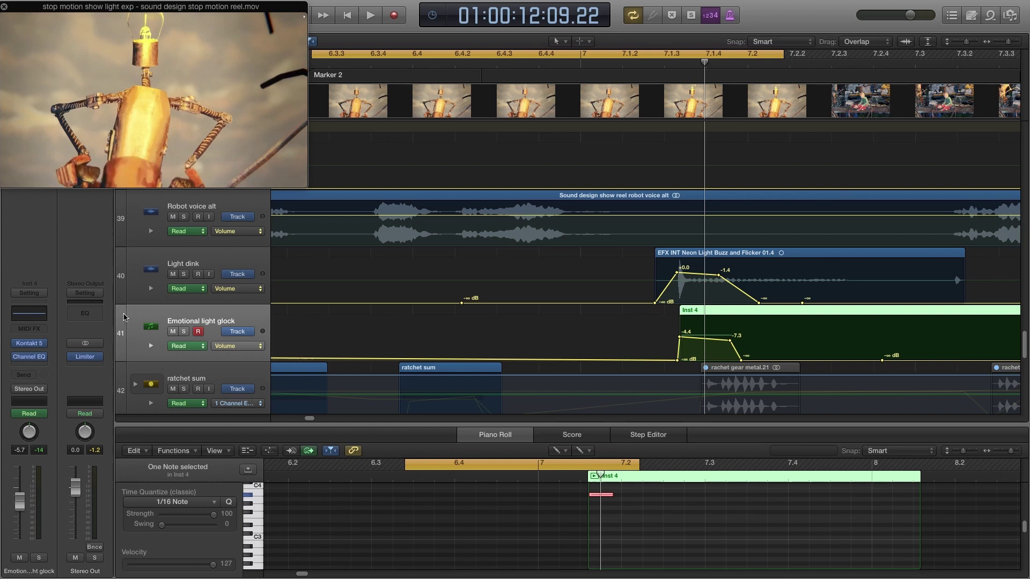
- Audition the Emotional light glock note with the picture, then select the Light dink buzz-and-flicker region
key("Up")
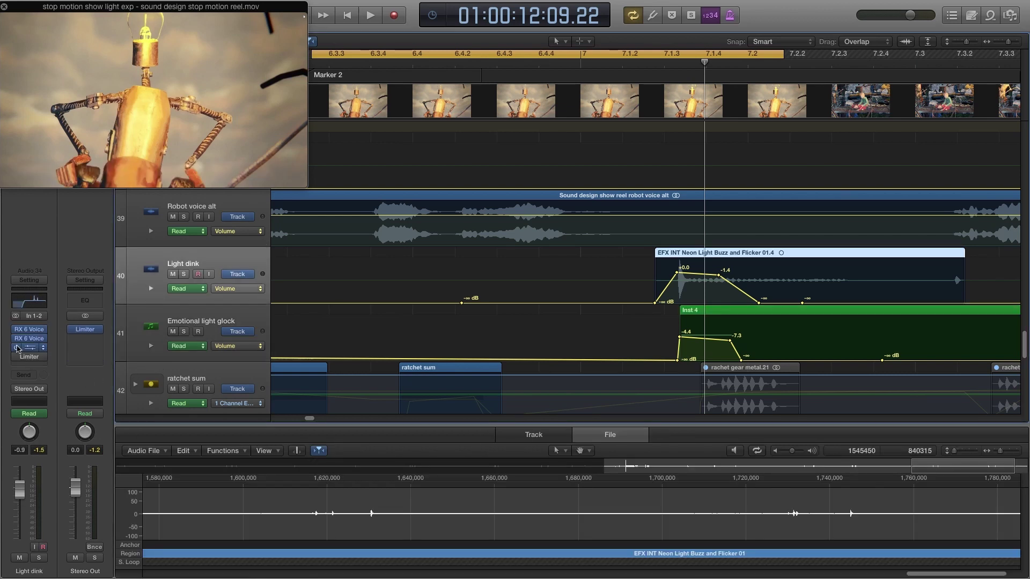
key("Down")
key("space")
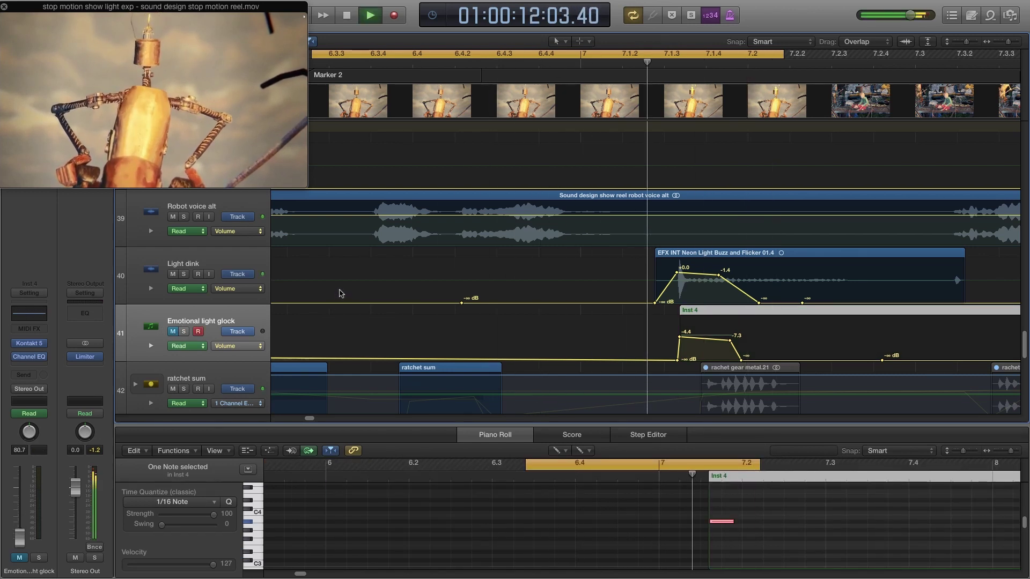
key("space")
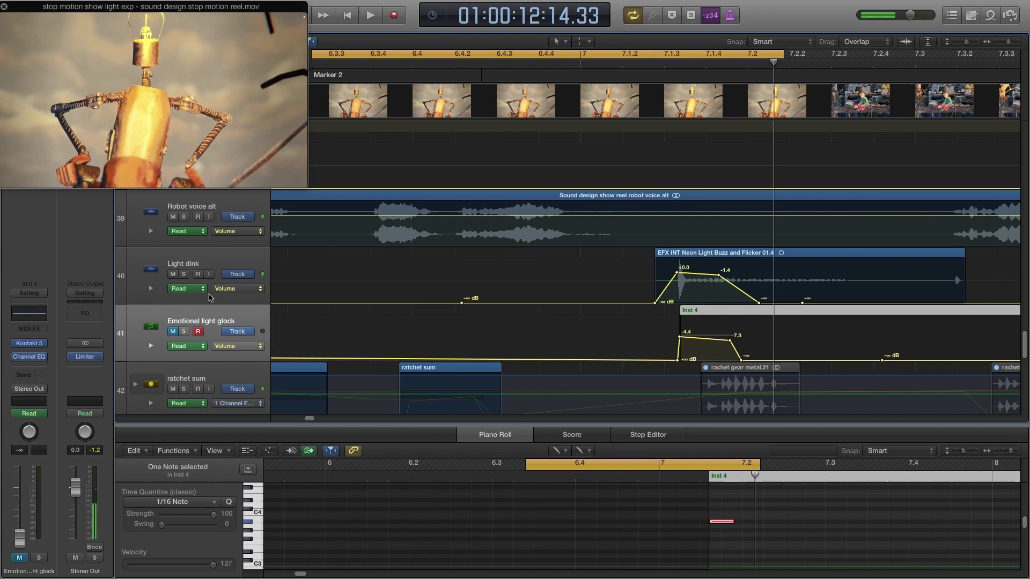
left_click(685, 263)
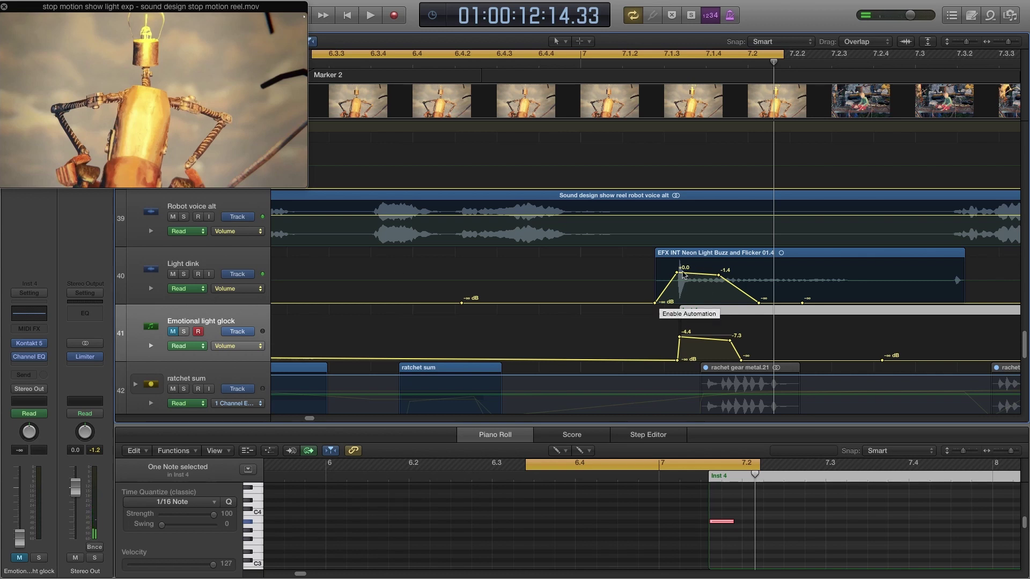
- Enable the Light dink Channel EQ with the 1800 and 3600 Hz boosts off, and play it
left_click(28, 349)
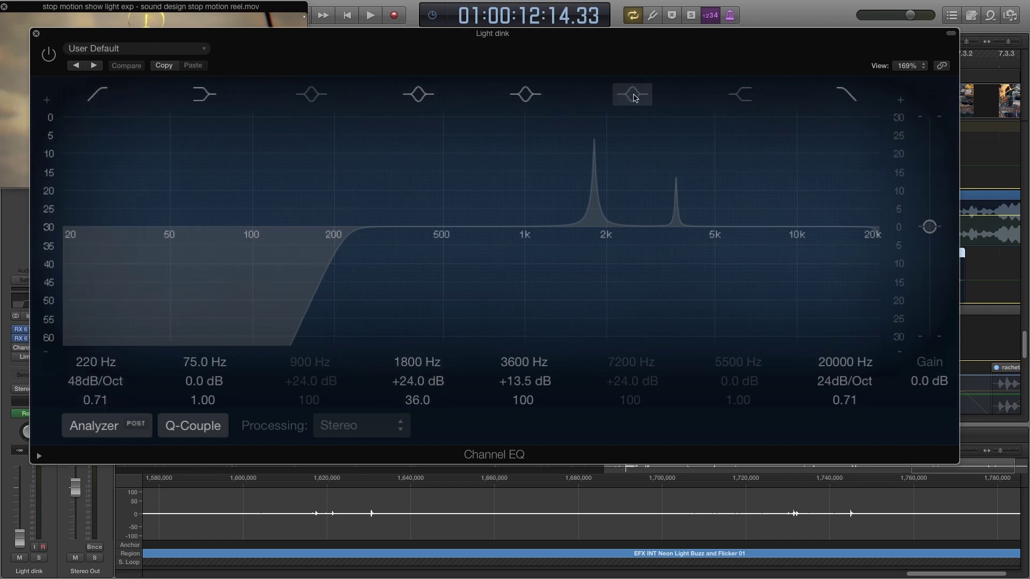
left_click(634, 96)
left_click(652, 97)
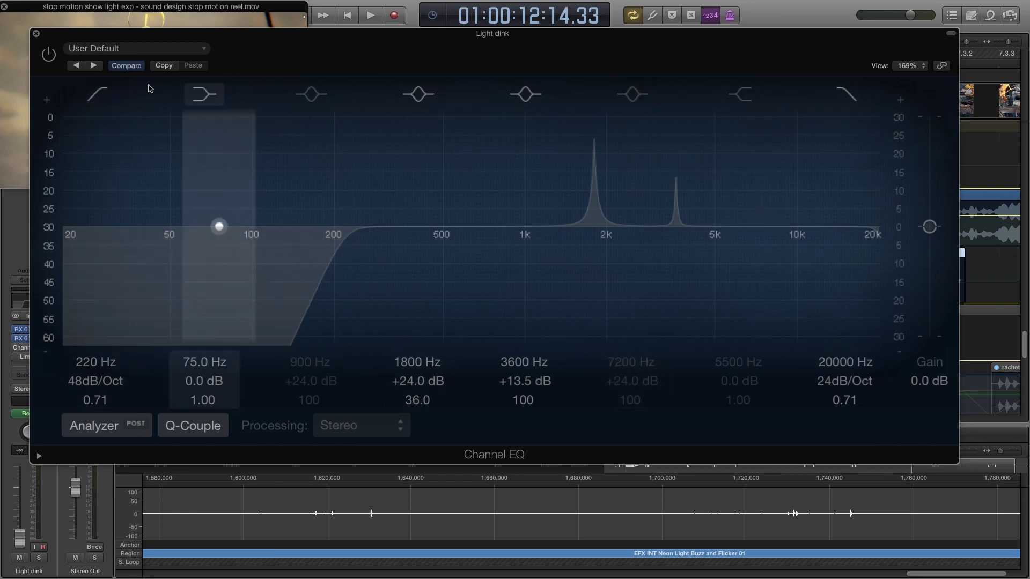
left_click(49, 55)
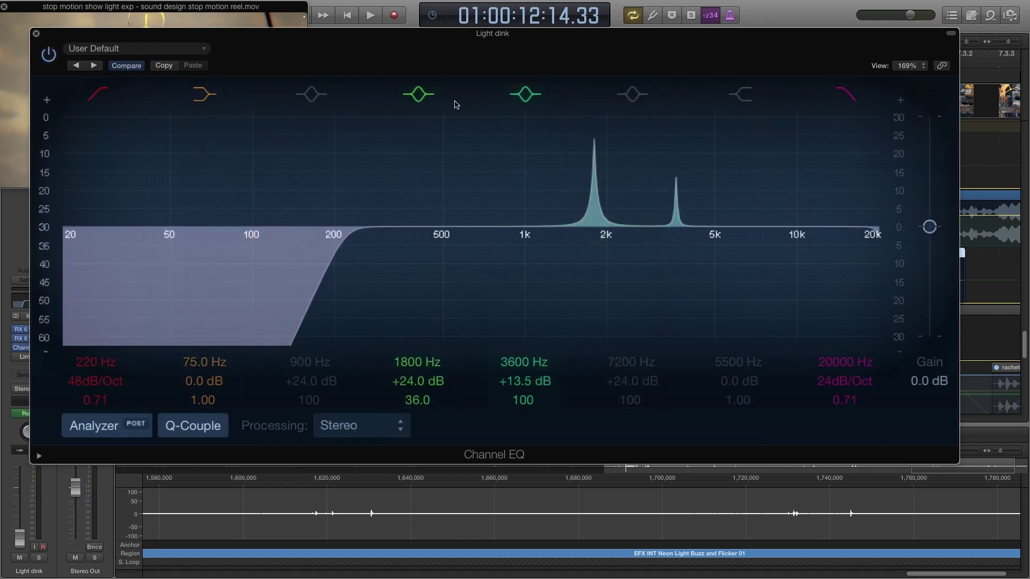
left_click(419, 95)
left_click(526, 97)
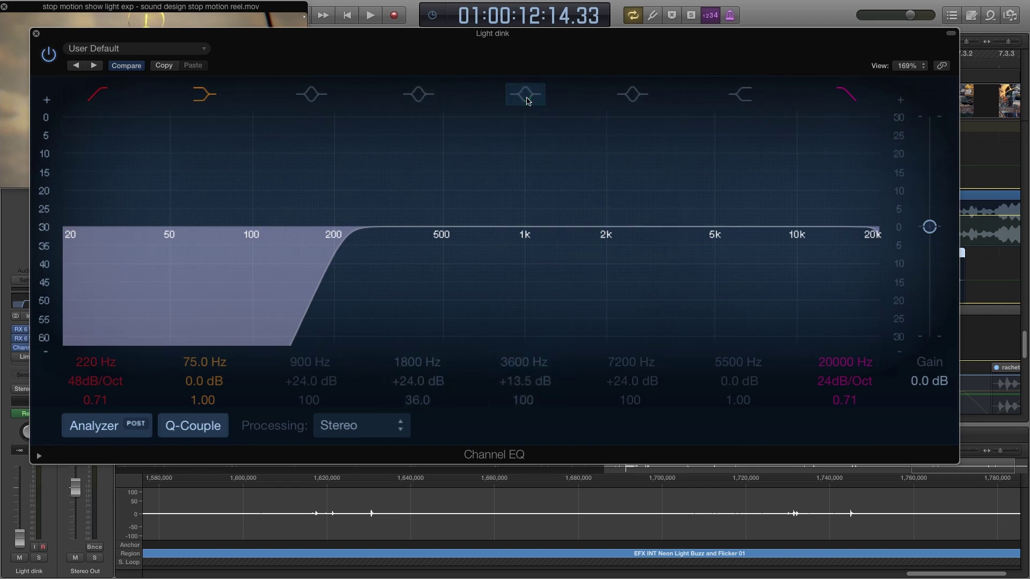
key("space")
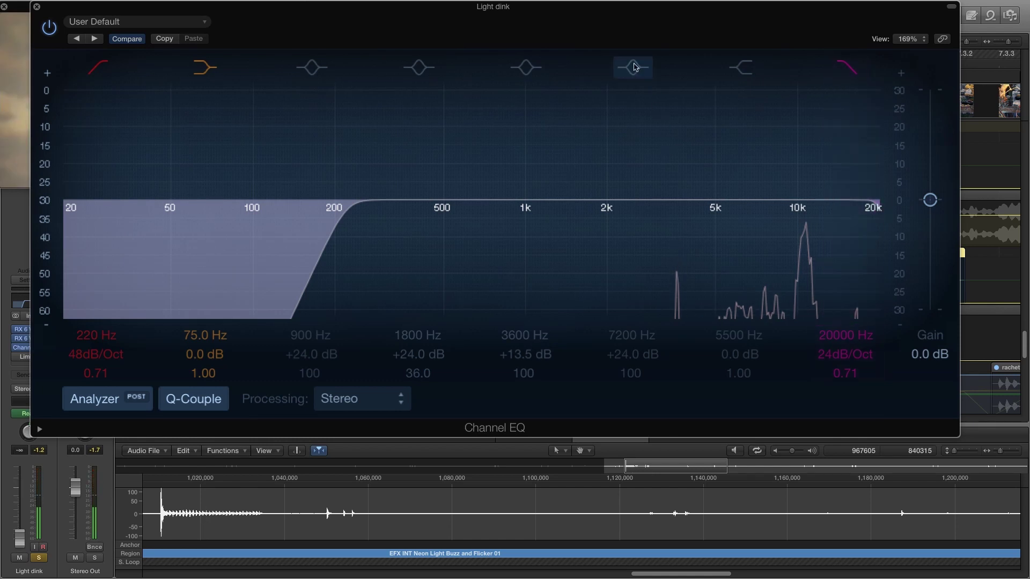
- Restore the 3600 Hz boost at about +12.5 dB and re-enable 1800 Hz, comparing during playback
left_click(534, 68)
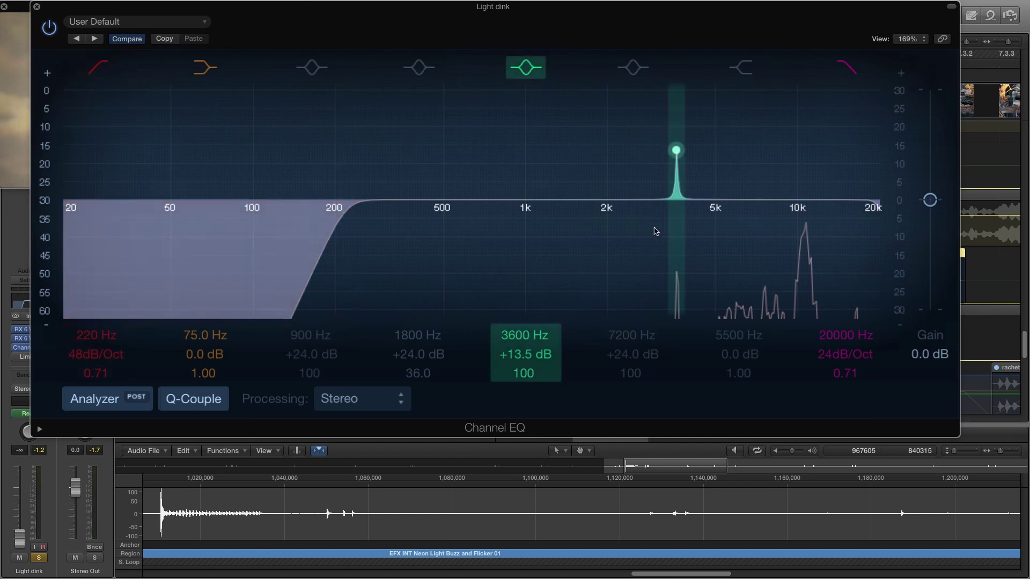
key("space")
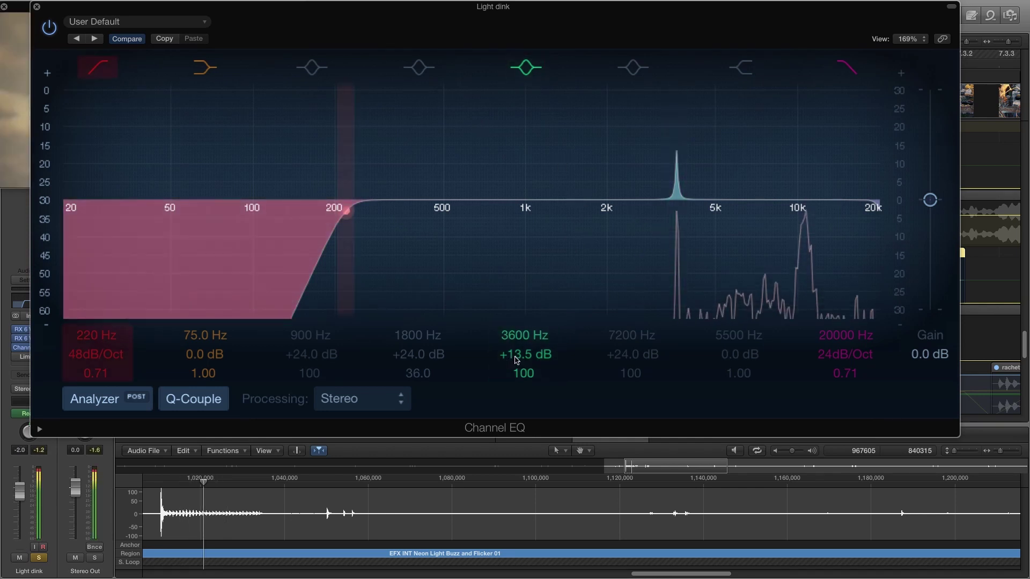
left_click_drag(517, 356, 515, 395)
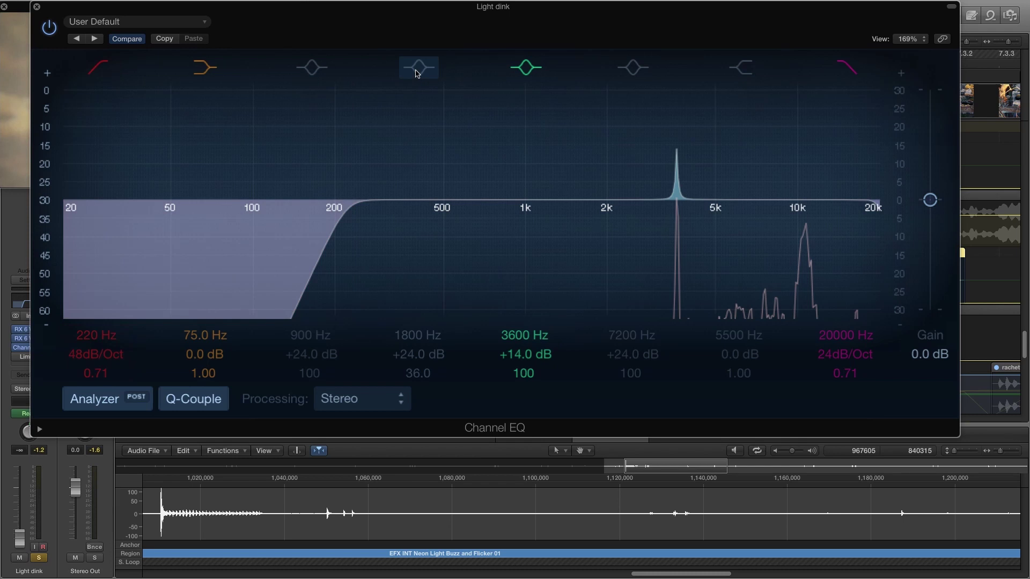
left_click(418, 69)
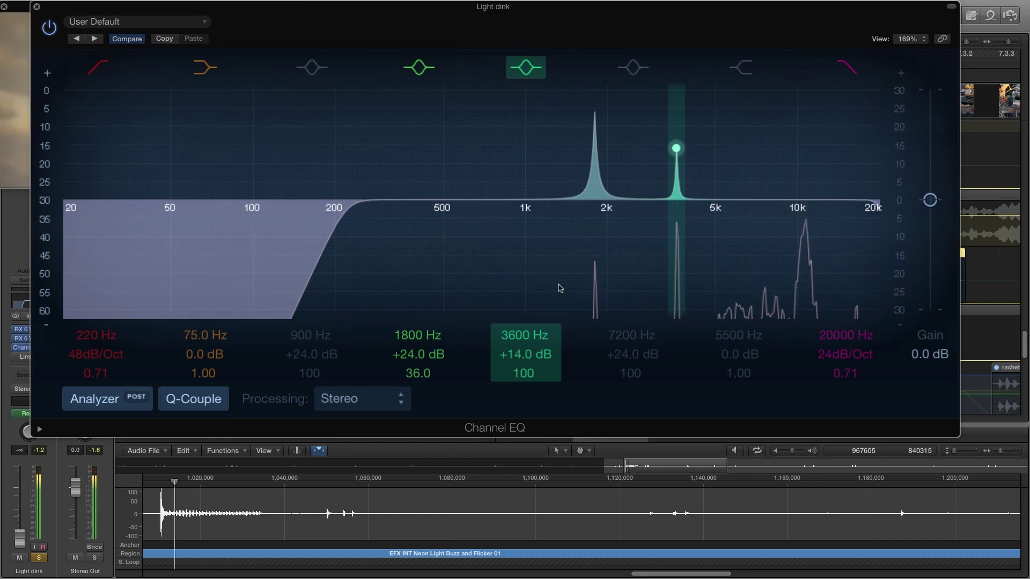
left_click(526, 68)
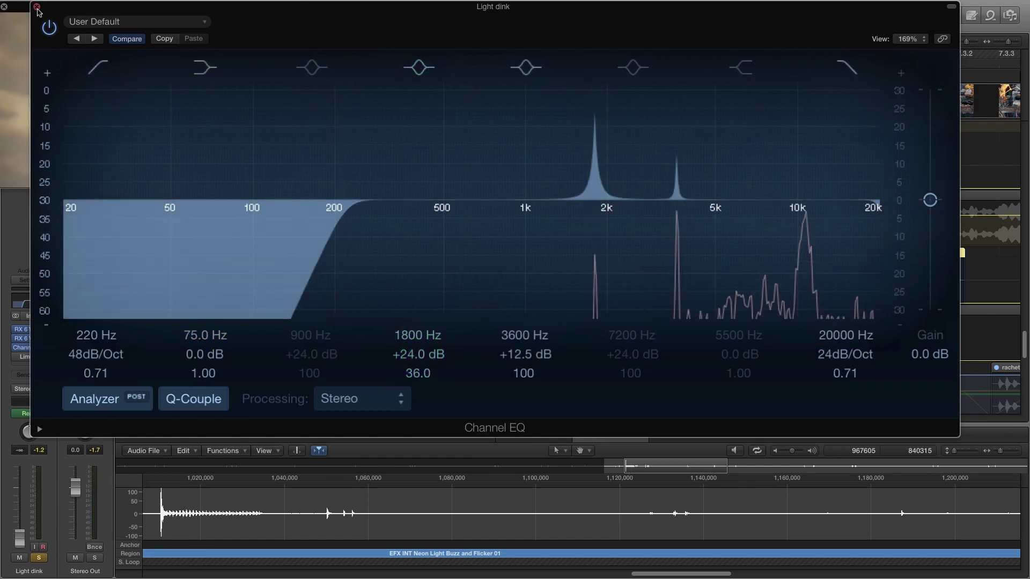
- Close the Channel EQ, check the note frequency table in Chrome, and return to Logic
left_click(37, 8)
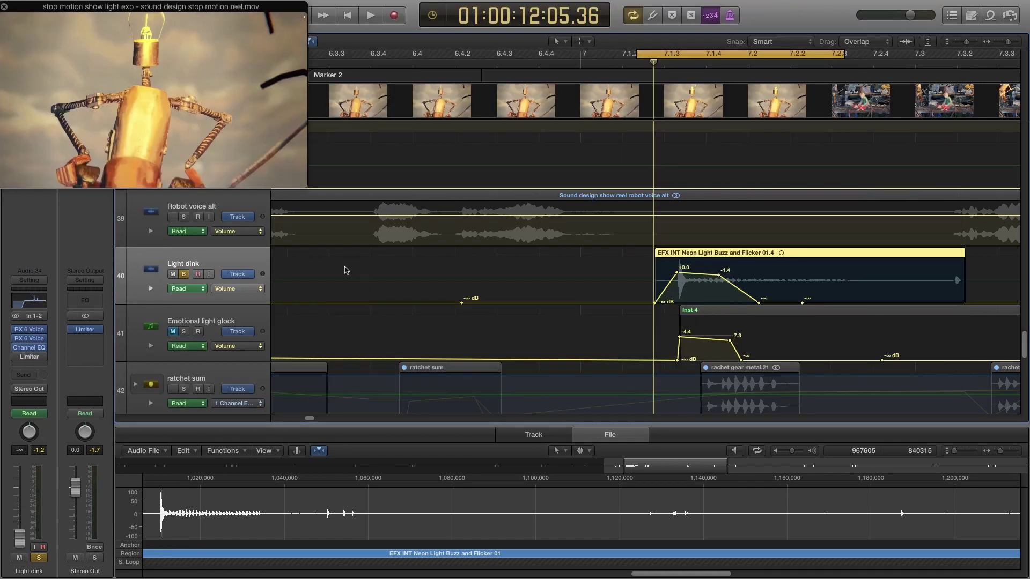
key("super+Tab")
key("super+Tab")
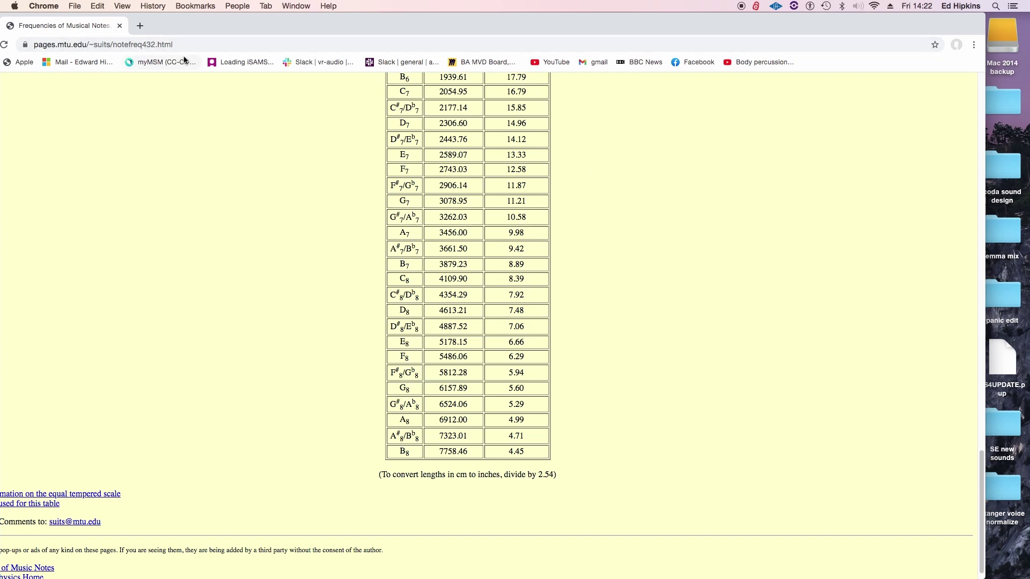
key("super+Tab")
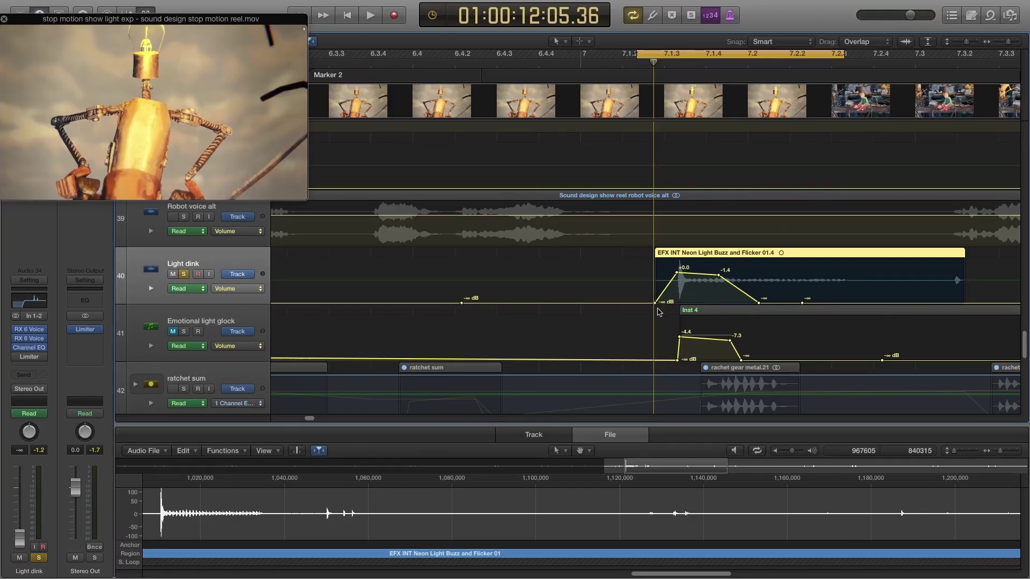
- Solo the Emotional light glock and Light dink tracks, select the Inst 4 region, and audition them
left_click(184, 331)
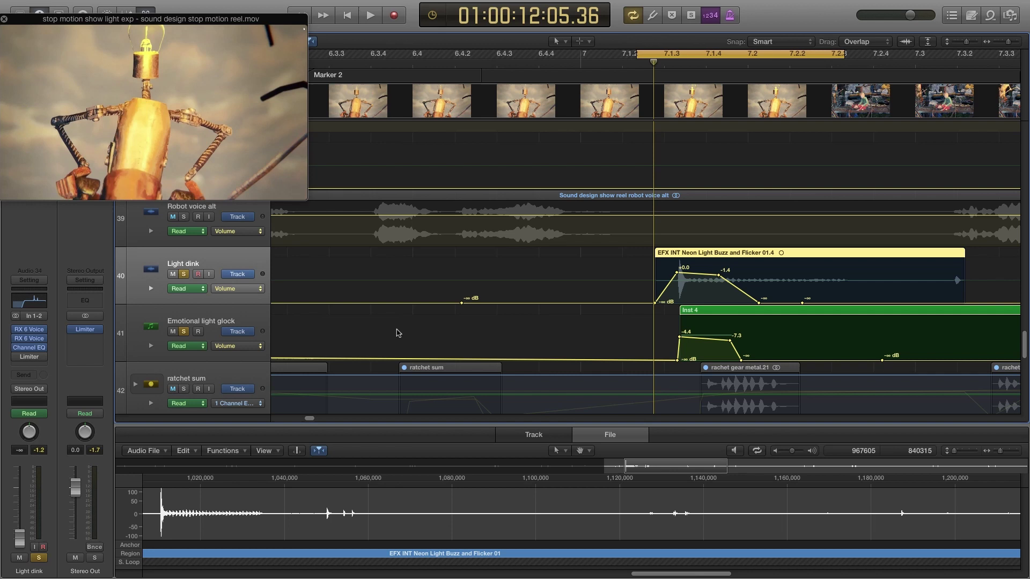
left_click(698, 317)
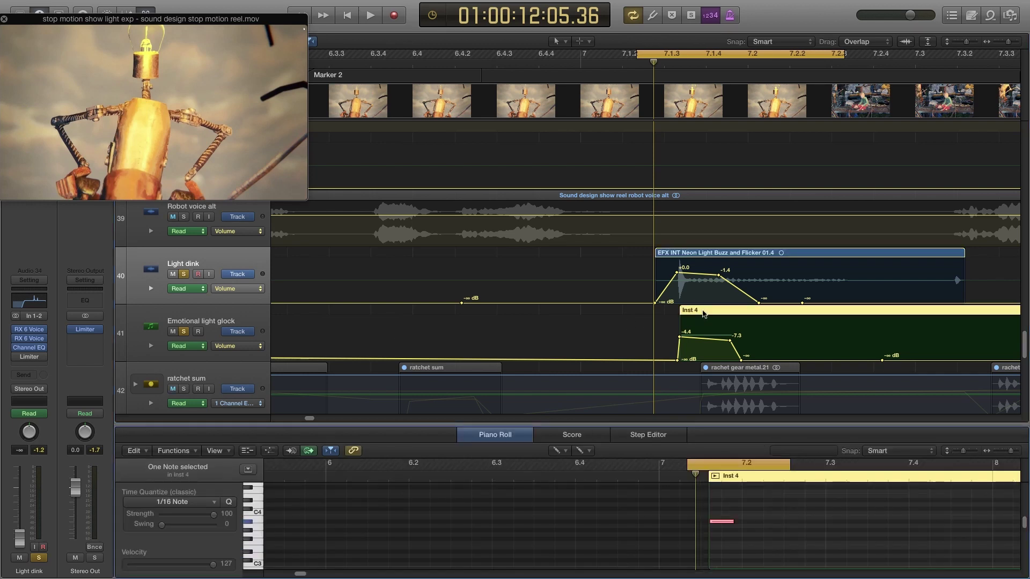
left_click(184, 274)
key("space")
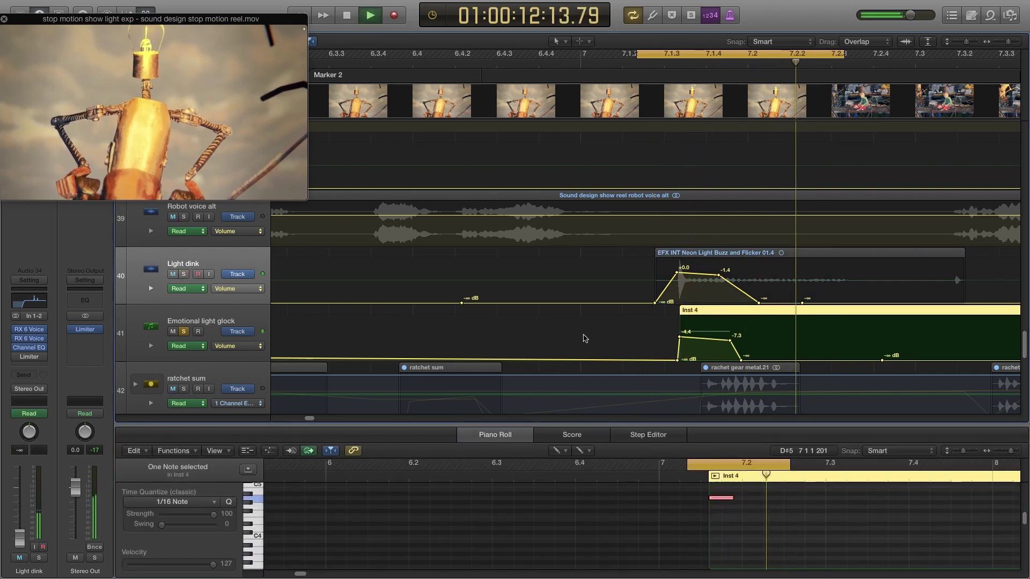
left_click(183, 275)
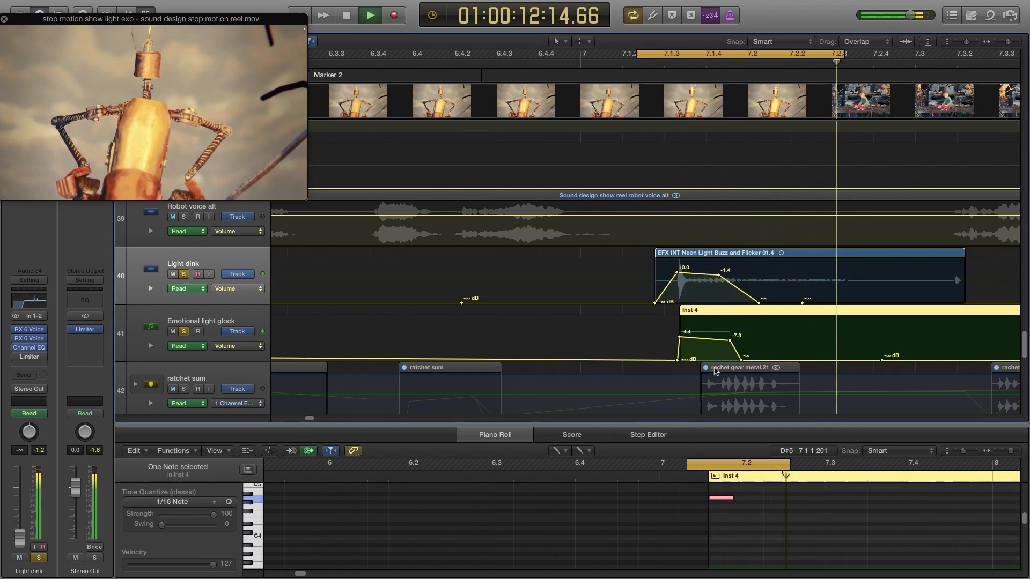
key("space")
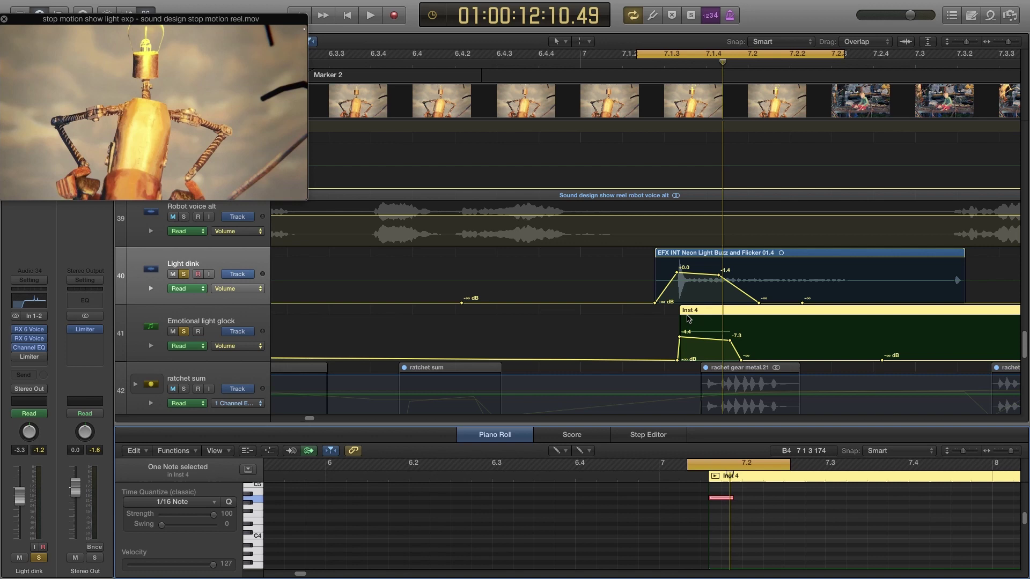
- Extend the Inst 4 region earlier and lower the glock note from A4 to G#4, auditioning it
left_click_drag(682, 314, 656, 312)
left_click(724, 499)
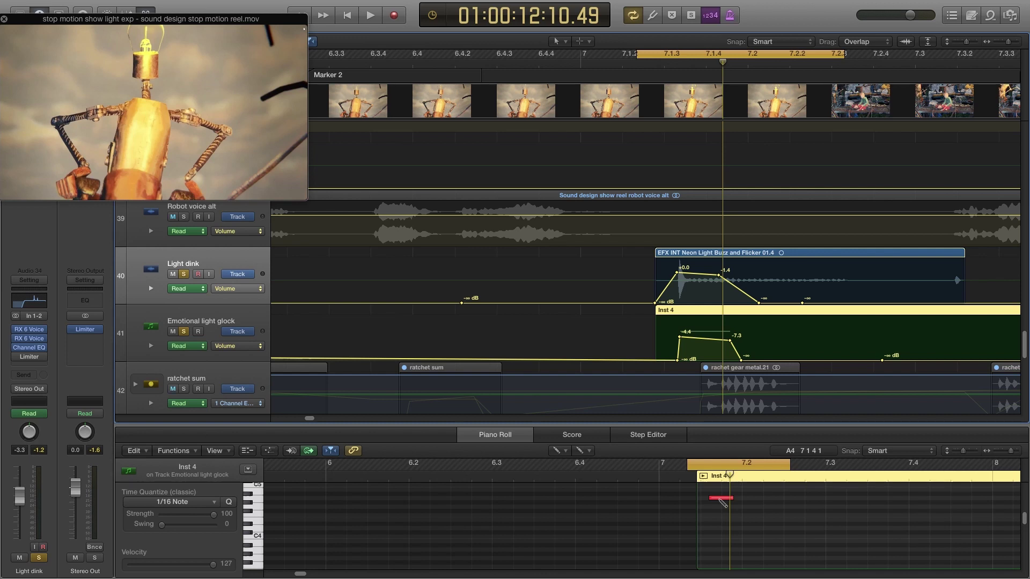
left_click(717, 499)
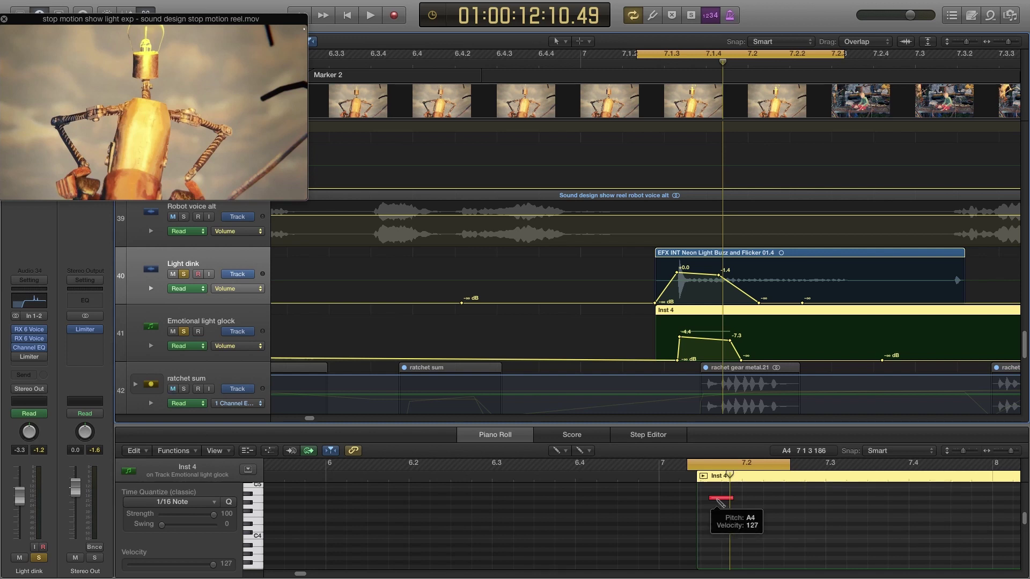
left_click_drag(718, 500, 721, 511)
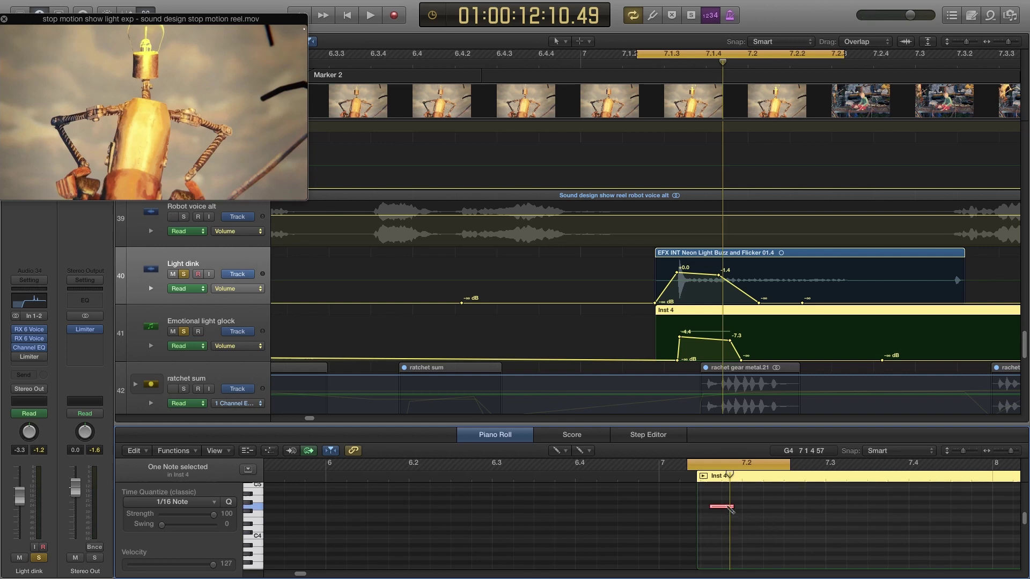
key("space")
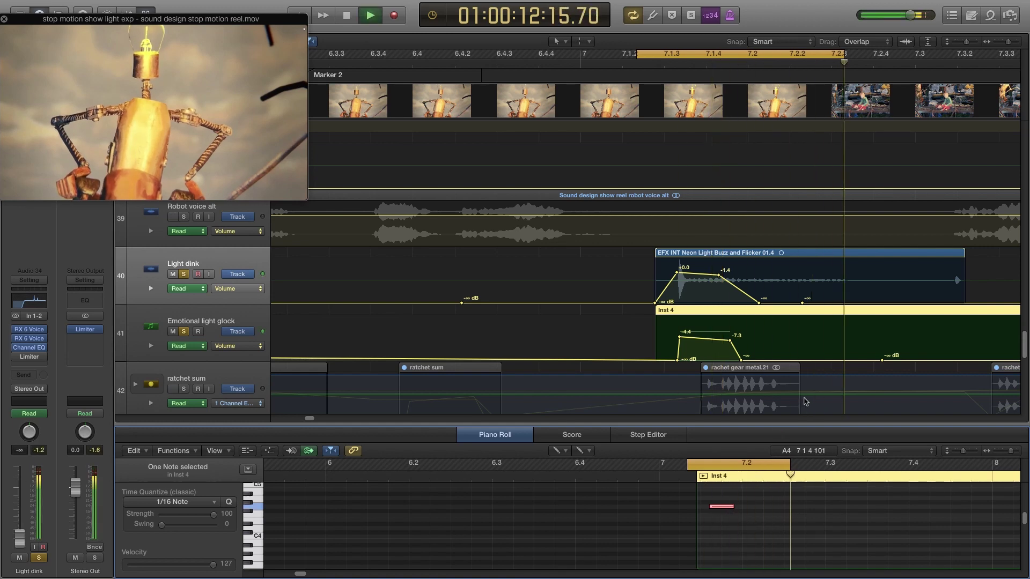
key("space")
- Move the loop start to 6.4.3 and lower the note through F#4 and F4 to E4
left_click_drag(636, 59, 495, 59)
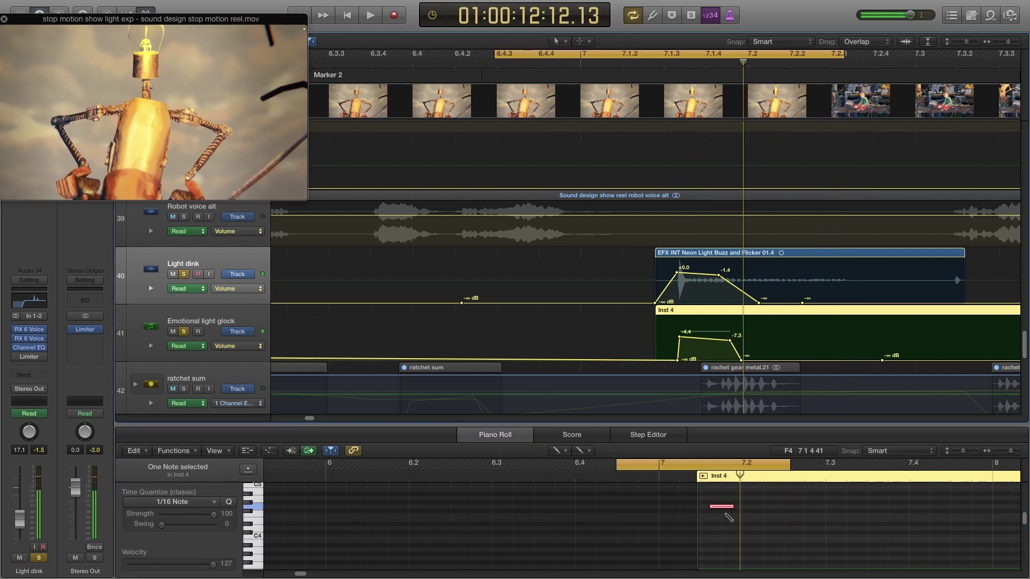
left_click(720, 512)
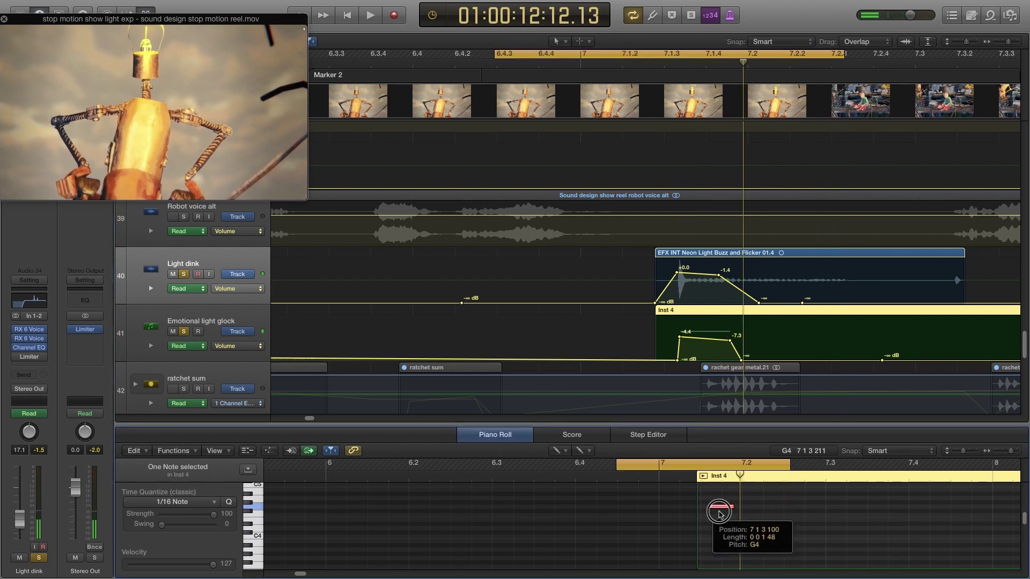
key("space")
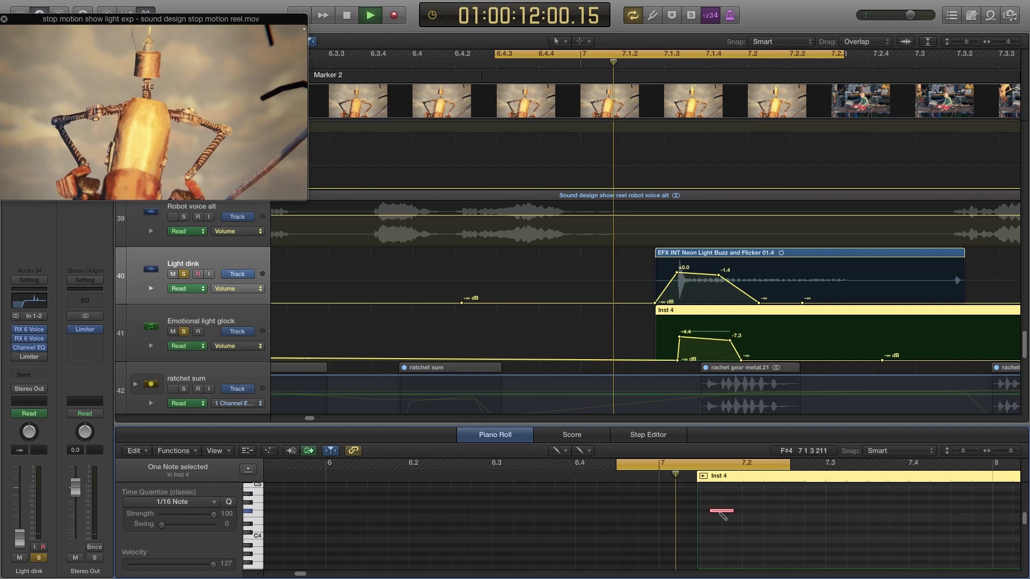
left_click_drag(719, 513, 722, 515)
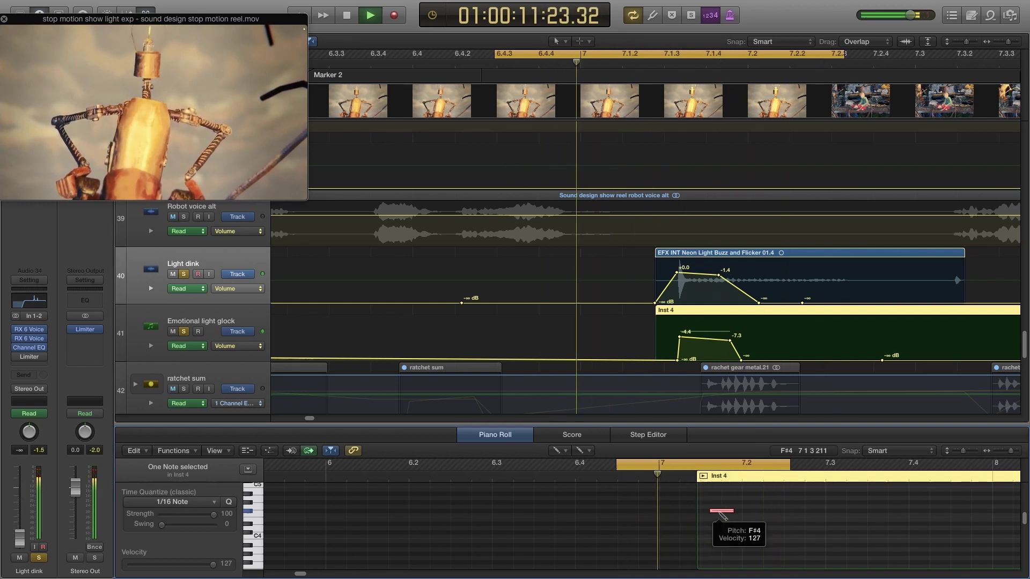
key("space")
left_click_drag(722, 514, 723, 520)
key("space")
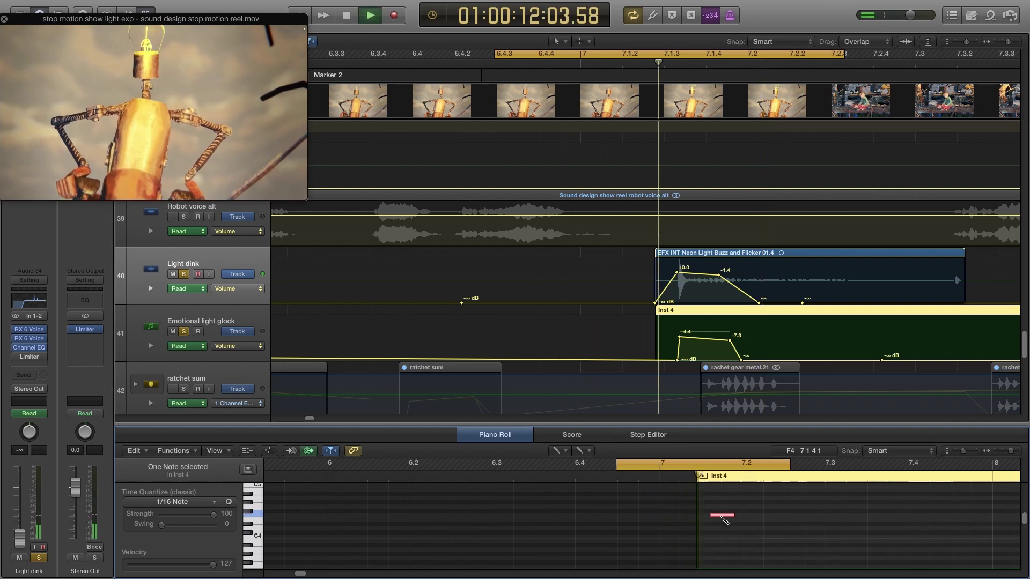
key("space")
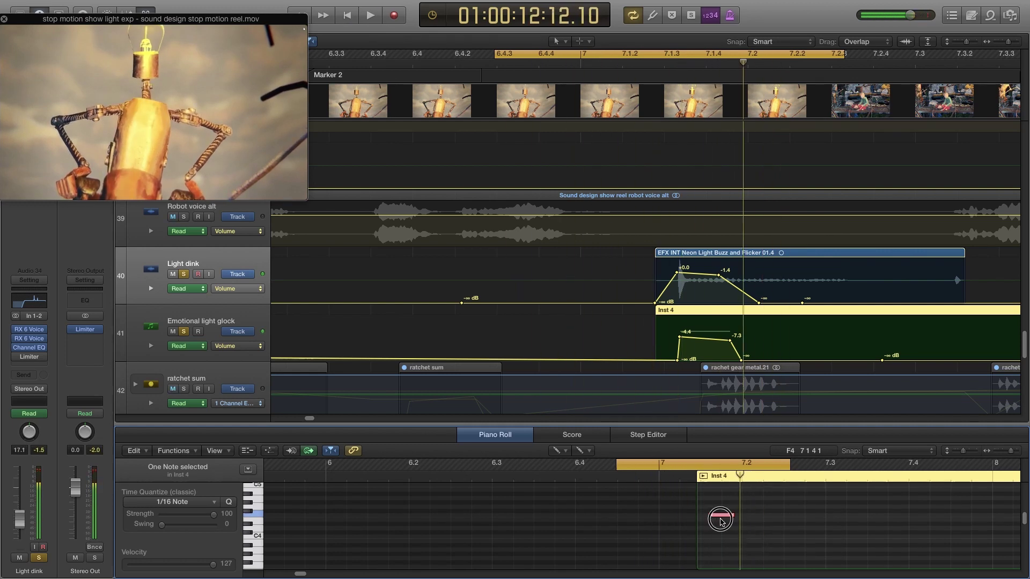
left_click_drag(724, 520, 711, 522)
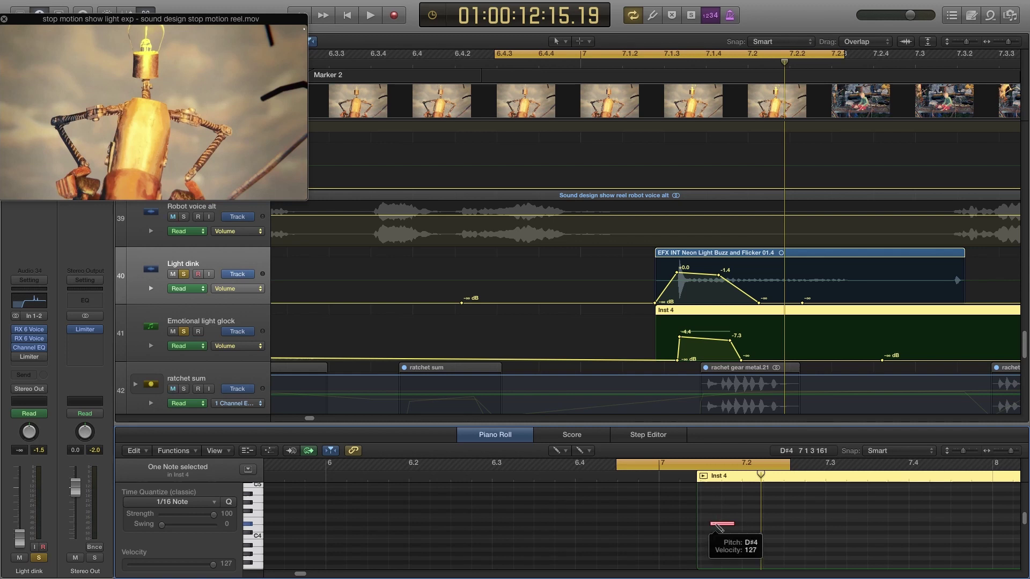
- Move the loop start back to 6.3.4 and audition the glock with the robot voice alt region
key("space")
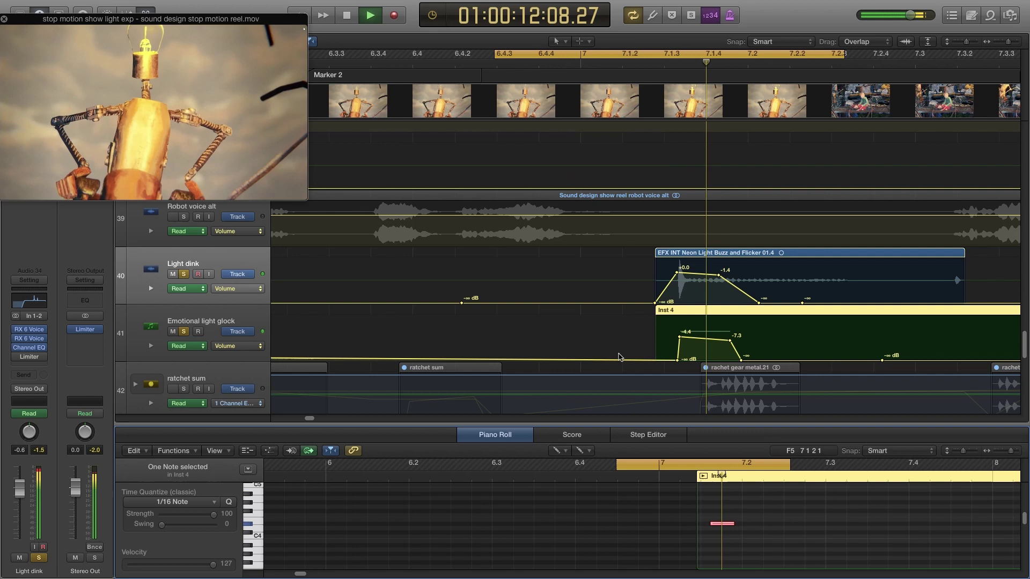
key("space")
left_click_drag(497, 54, 361, 120)
left_click(451, 229)
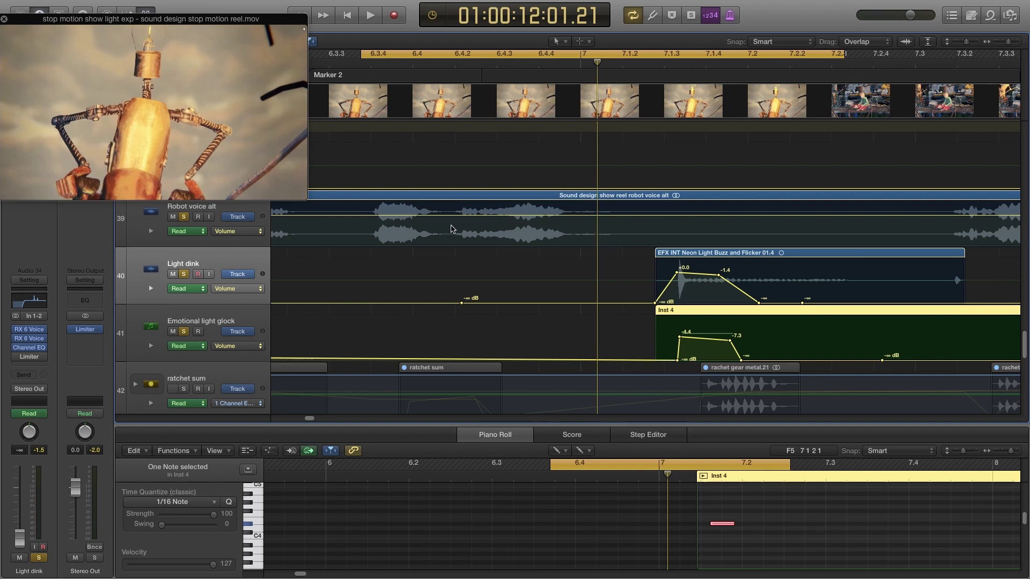
key("space")
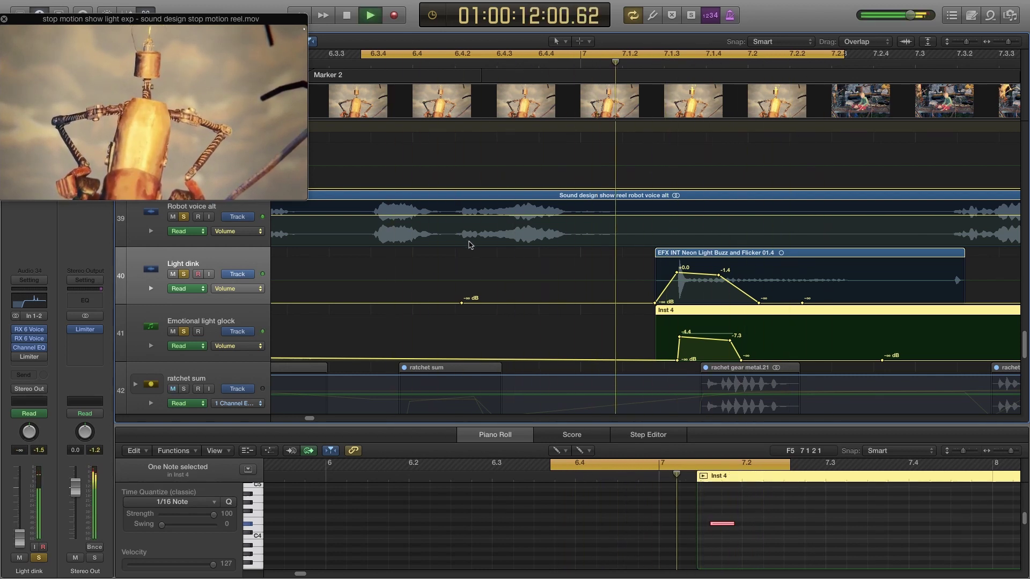
key("space")
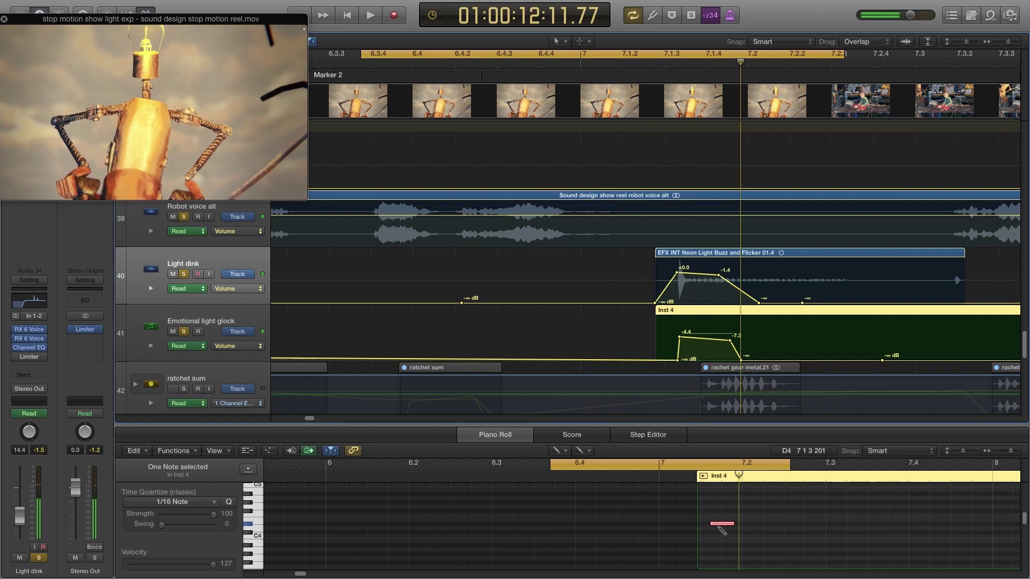
- Lower the D#4 glockenspiel note to just below C4 and audition it
left_click(716, 523)
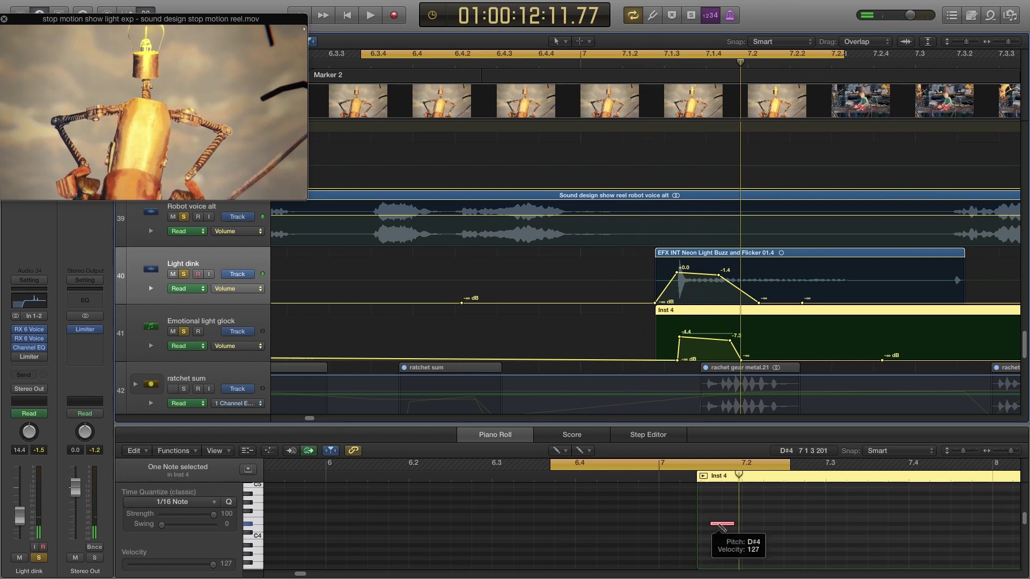
left_click_drag(718, 526, 720, 555)
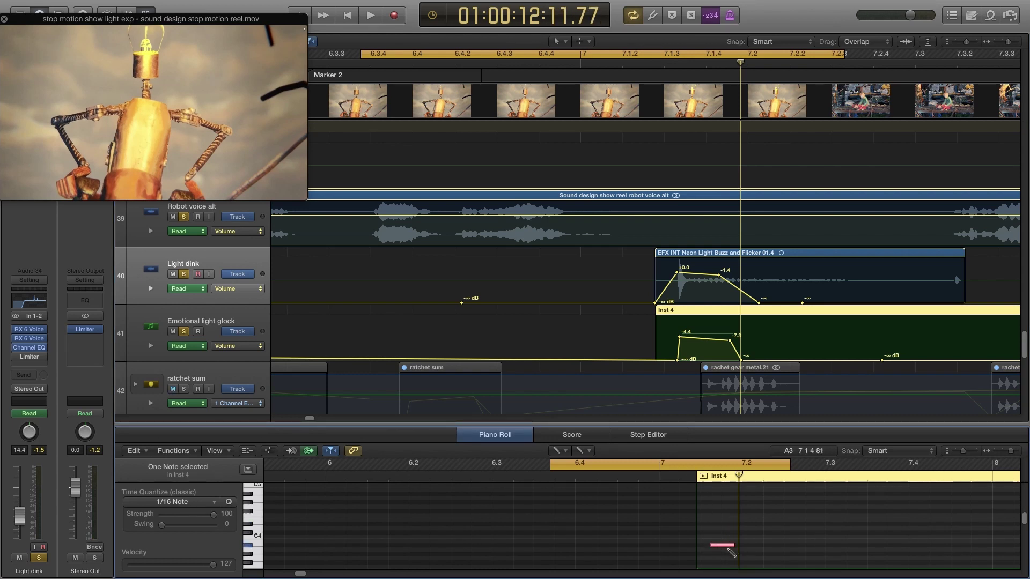
key("space")
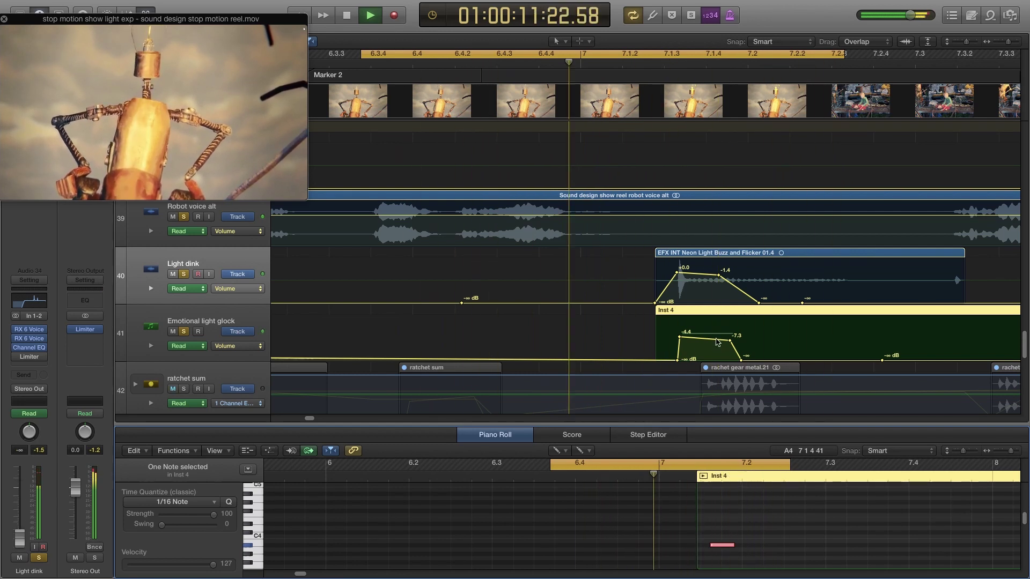
key("space")
key("super+Left")
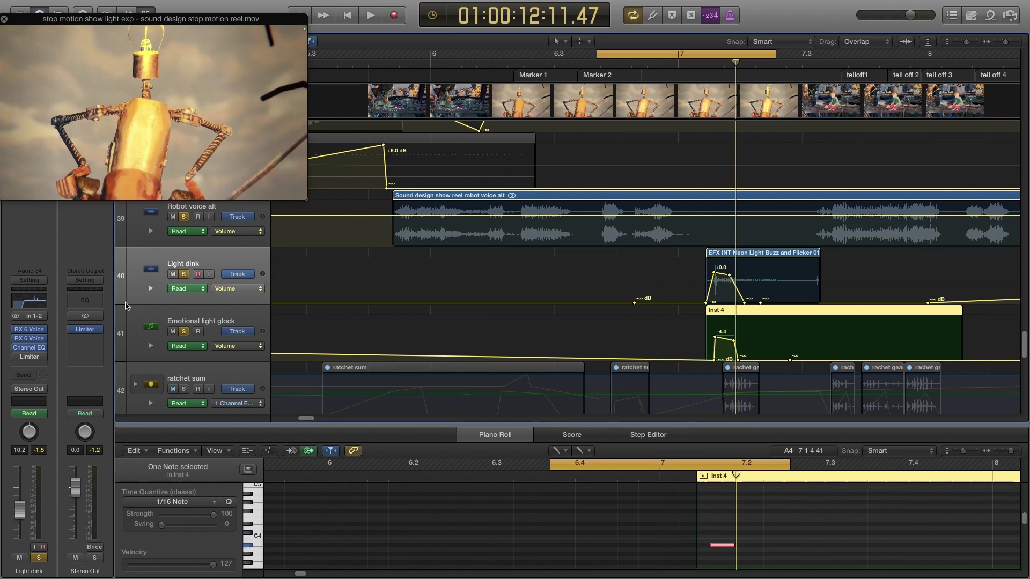
- Zoom the Tracks area out horizontally to show more of the timeline
mouse_move(32, 351)
- Set the loop from about 6.2 to bar 8, move the movie preview down, and unsolo Light dink
left_click_drag(598, 54, 519, 54)
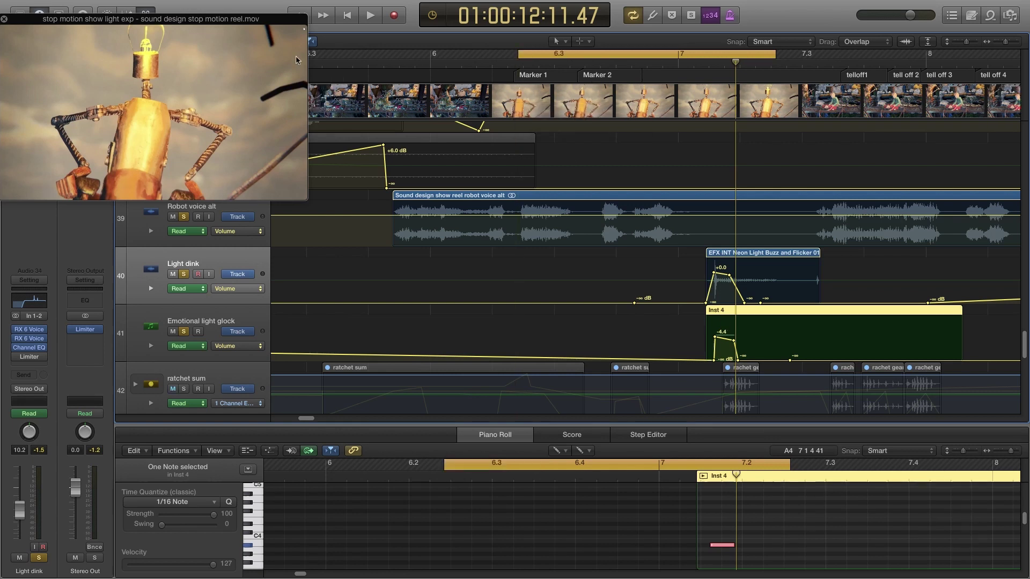
left_click_drag(263, 21, 257, 164)
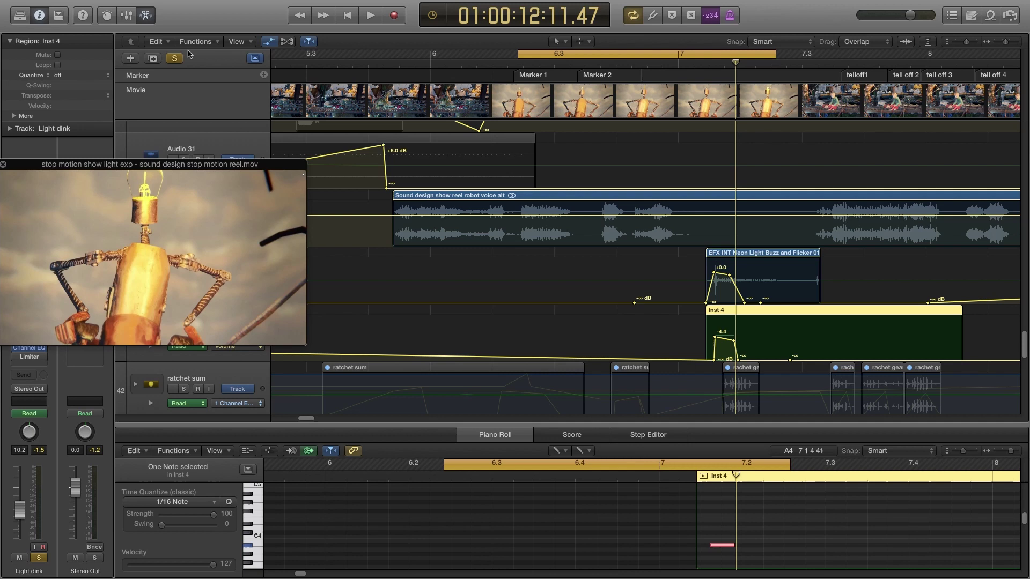
left_click(174, 58)
left_click_drag(773, 55, 949, 55)
key("space")
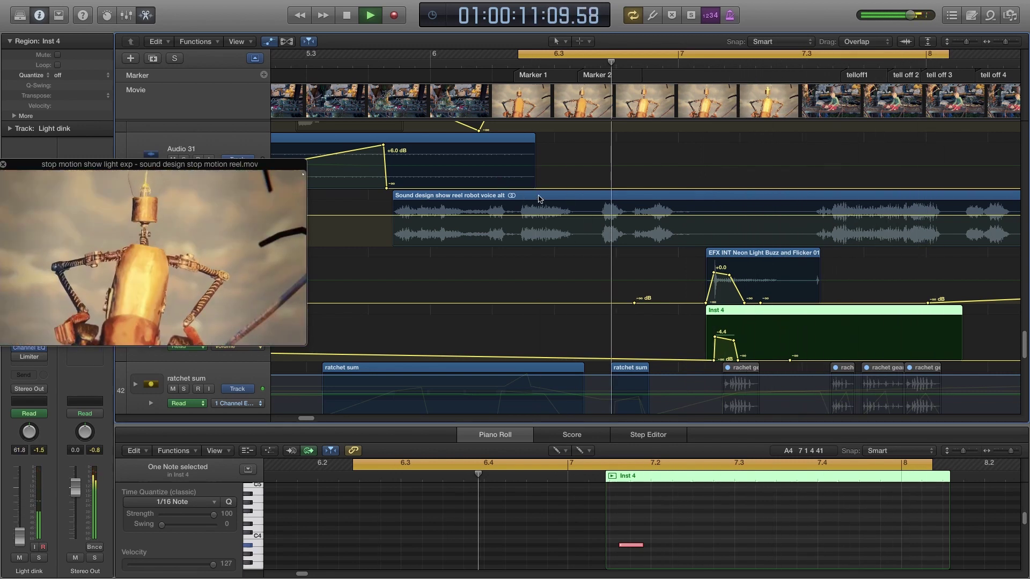
key("space")
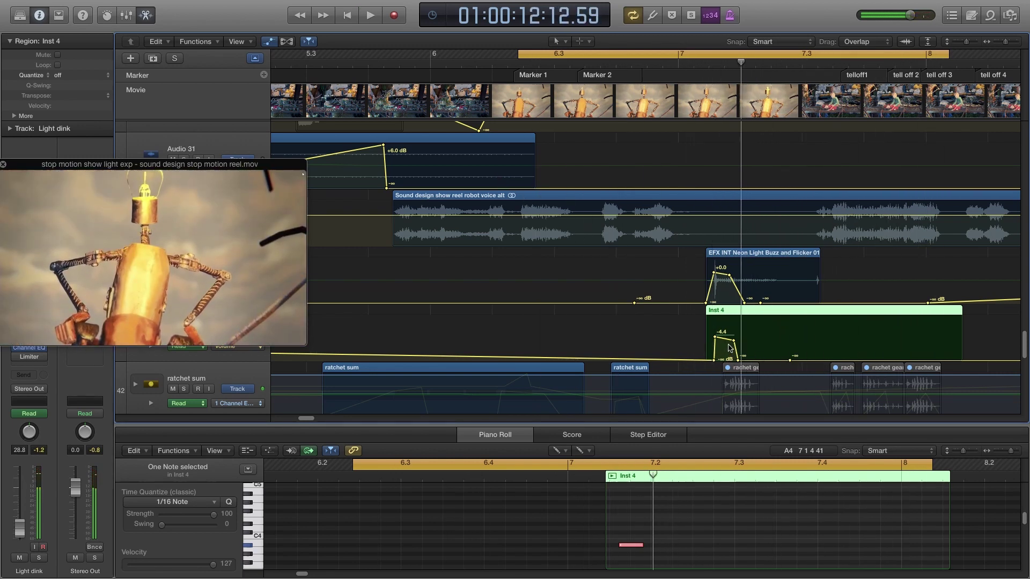
- Lower the Inst 4 glock volume from -4.4 to -12.7 dB and play it with all tracks
left_click_drag(724, 339, 724, 348)
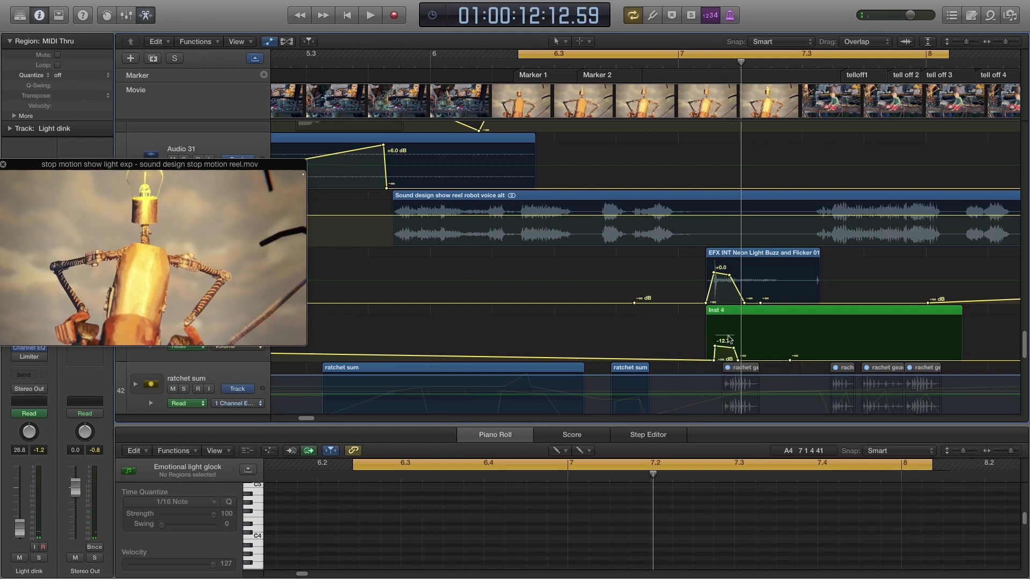
key("space")
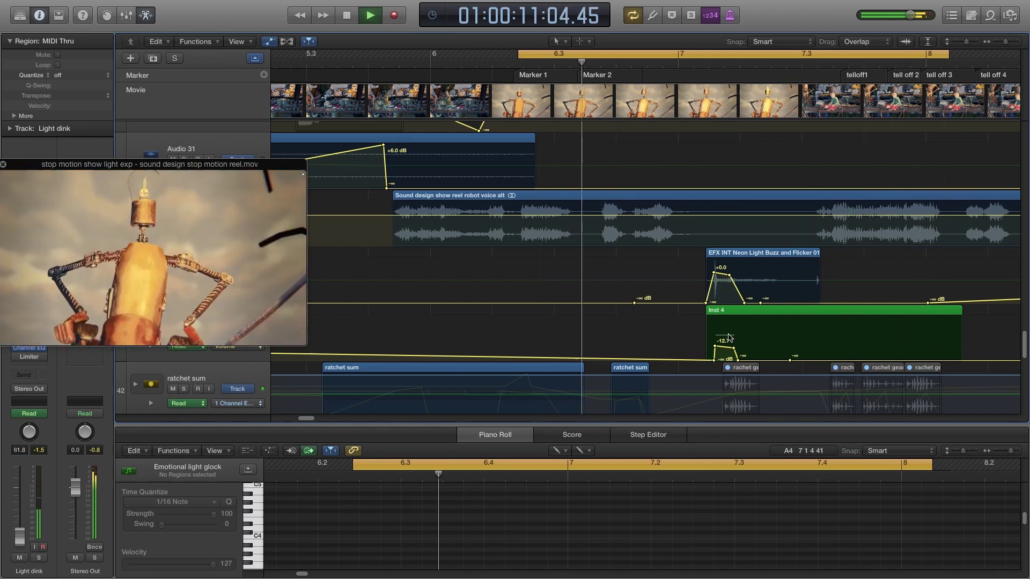
key("space")
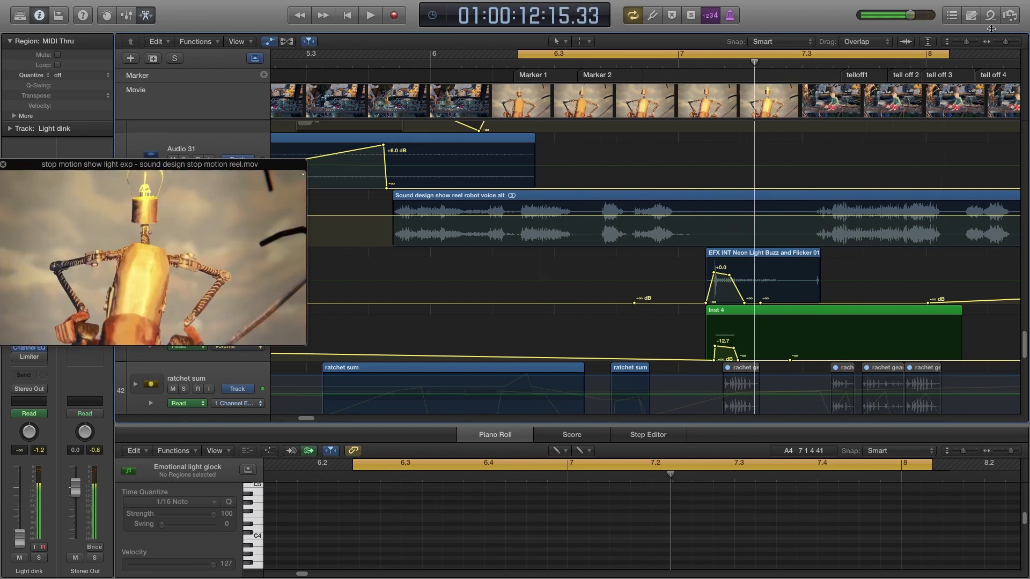
left_click_drag(1005, 42, 1002, 41)
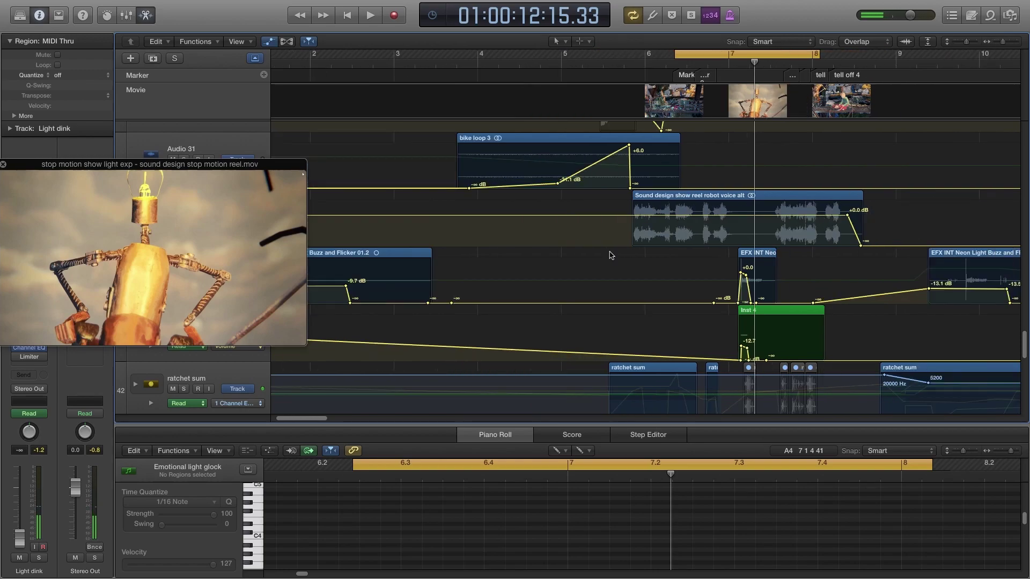